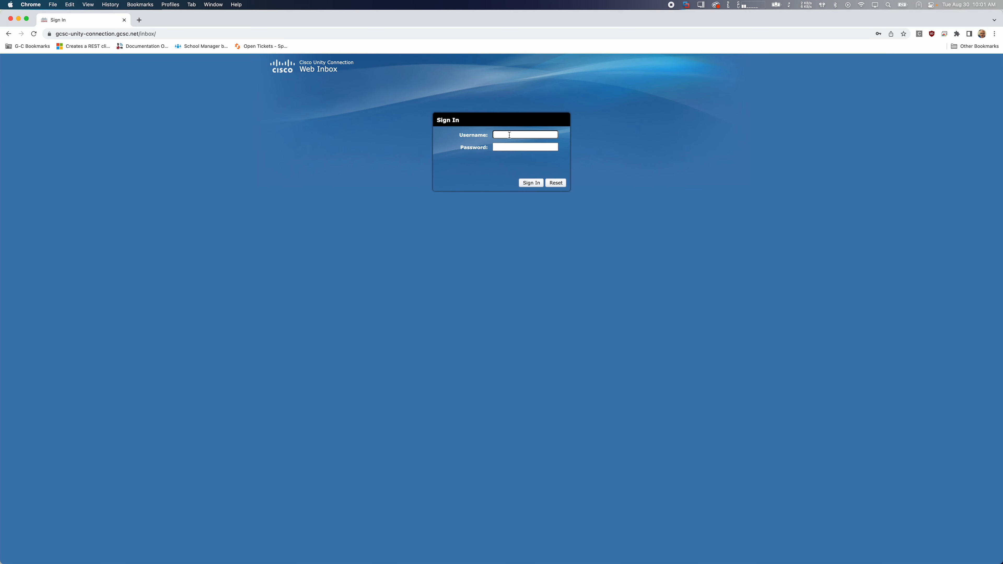
Sign in to the Web Inbox with the saved tech cold call username and its stored account password
{"action": "left_click", "coordinate": [499, 173]}
{"action": "left_click", "coordinate": [506, 135]}
{"action": "left_click", "coordinate": [480, 175]}
{"action": "left_click", "coordinate": [504, 135]}
{"action": "left_click", "coordinate": [501, 147]}
{"action": "left_click", "coordinate": [493, 176]}
{"action": "left_click", "coordinate": [513, 135]}
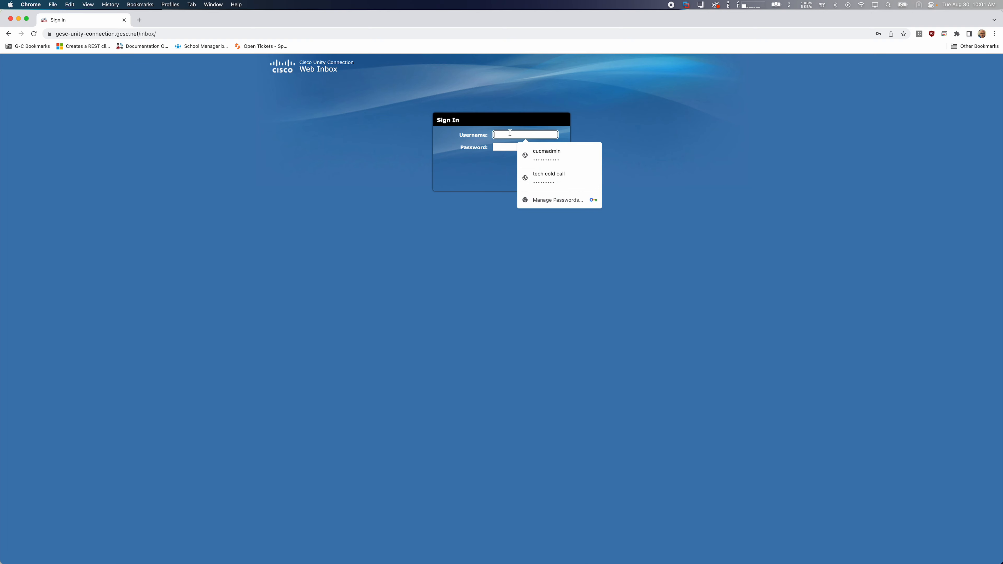
{"action": "left_click", "coordinate": [538, 176]}
{"action": "left_click", "coordinate": [491, 171]}
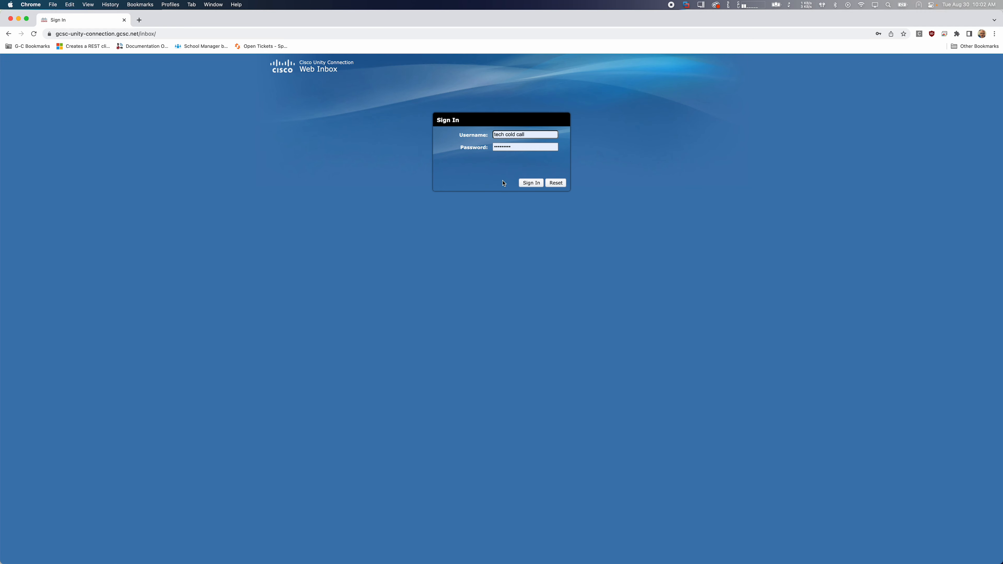
{"action": "left_click", "coordinate": [531, 183]}
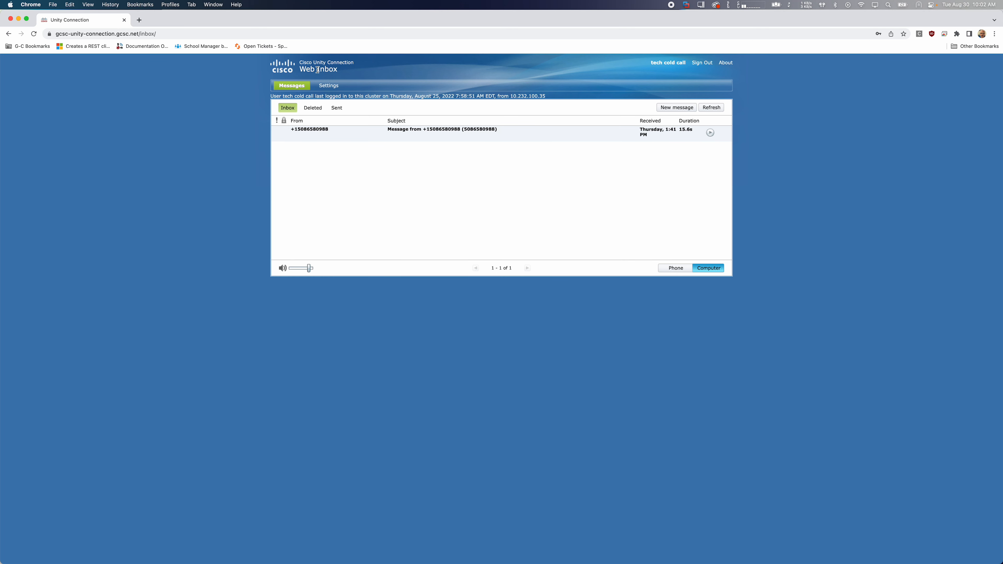
Play the voice message in the inbox and mark it as unread
{"action": "double_click", "coordinate": [333, 69]}
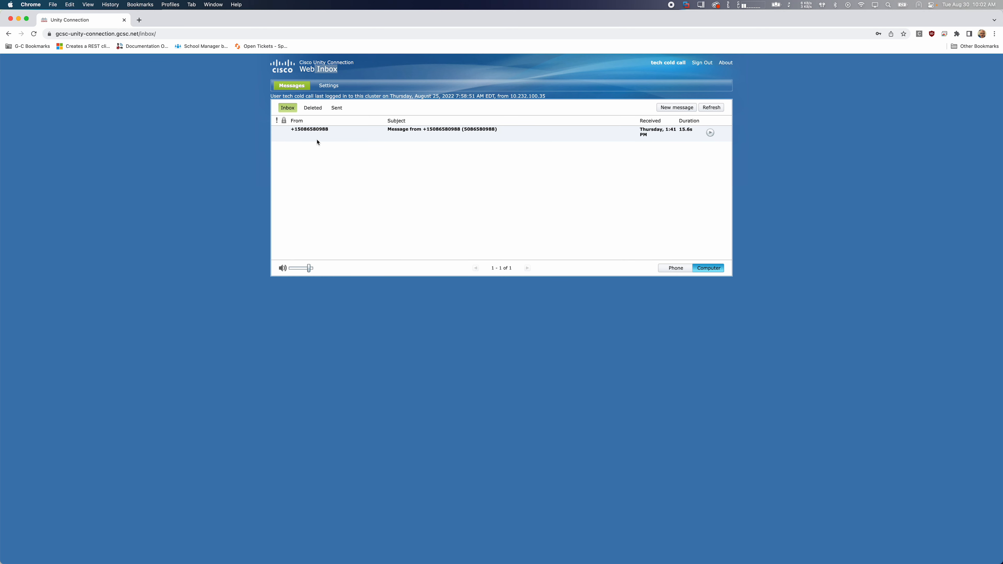
{"action": "left_click", "coordinate": [351, 138]}
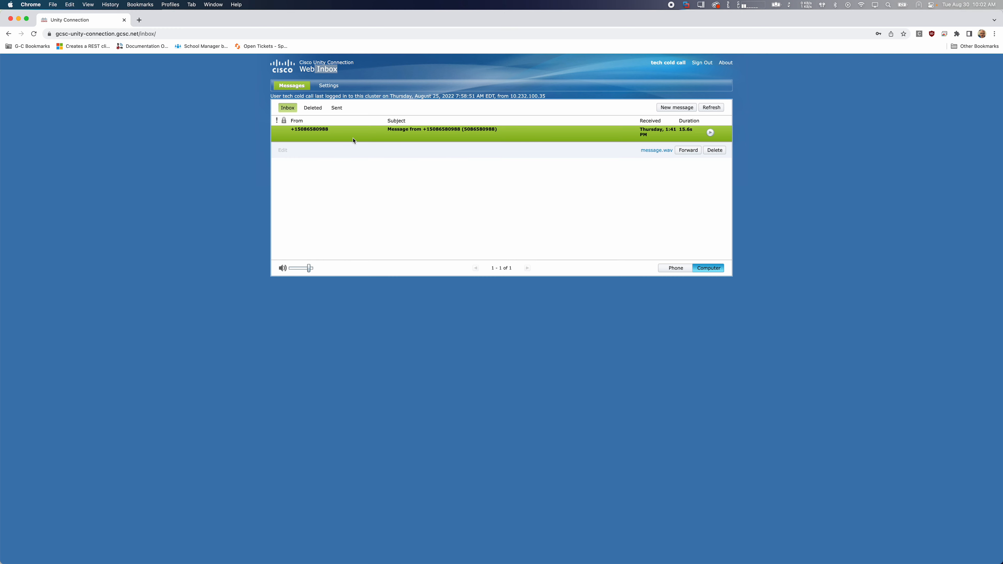
{"action": "left_click", "coordinate": [711, 133]}
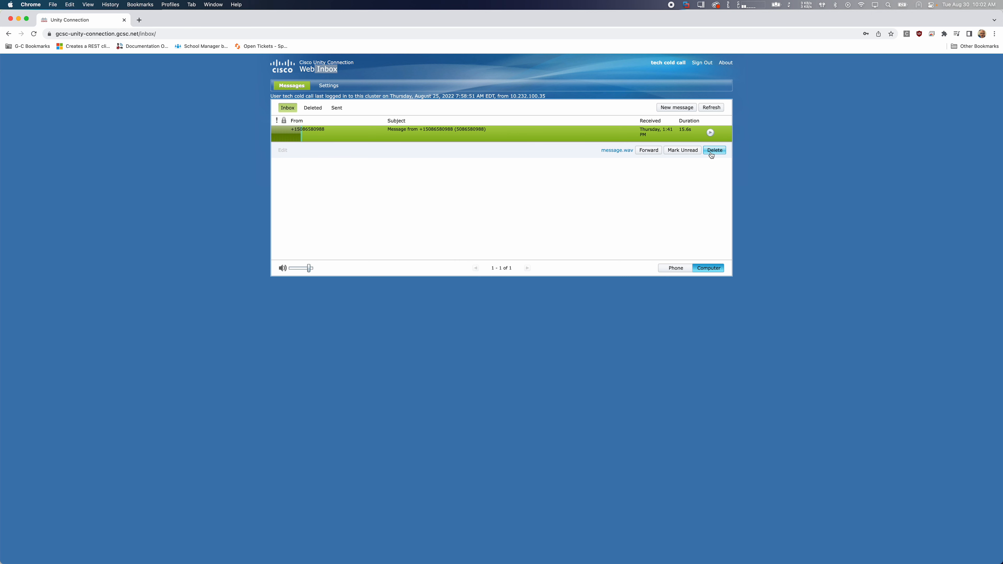
{"action": "left_click", "coordinate": [683, 151]}
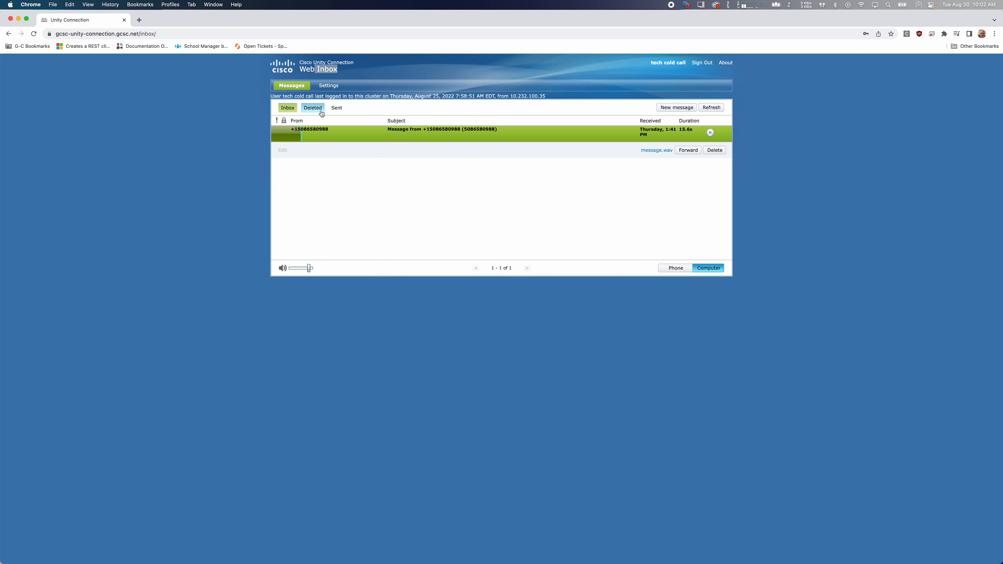
View the deleted messages, then return to the inbox and refresh it
{"action": "left_click", "coordinate": [313, 108]}
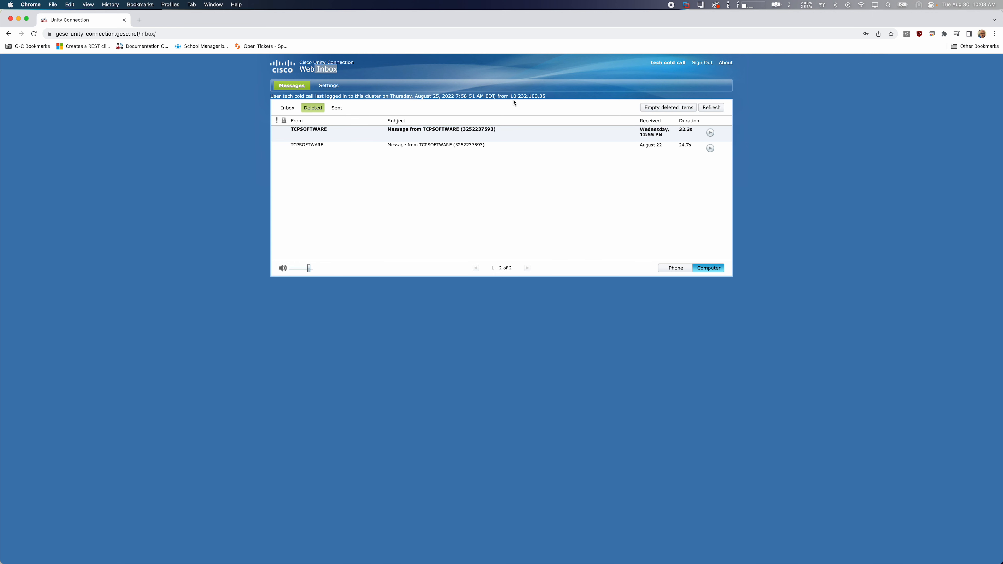
{"action": "left_click", "coordinate": [287, 107]}
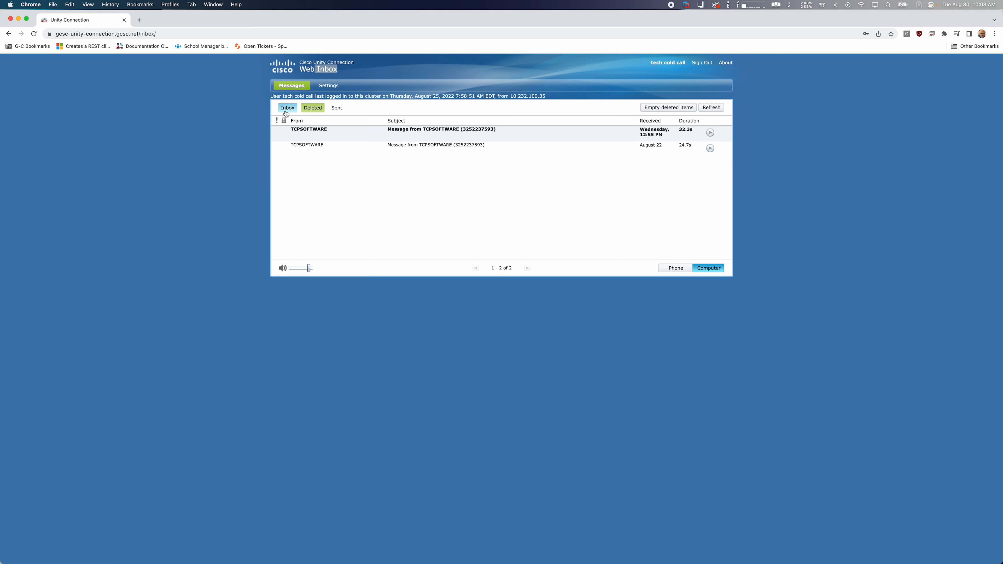
{"action": "left_click", "coordinate": [713, 111]}
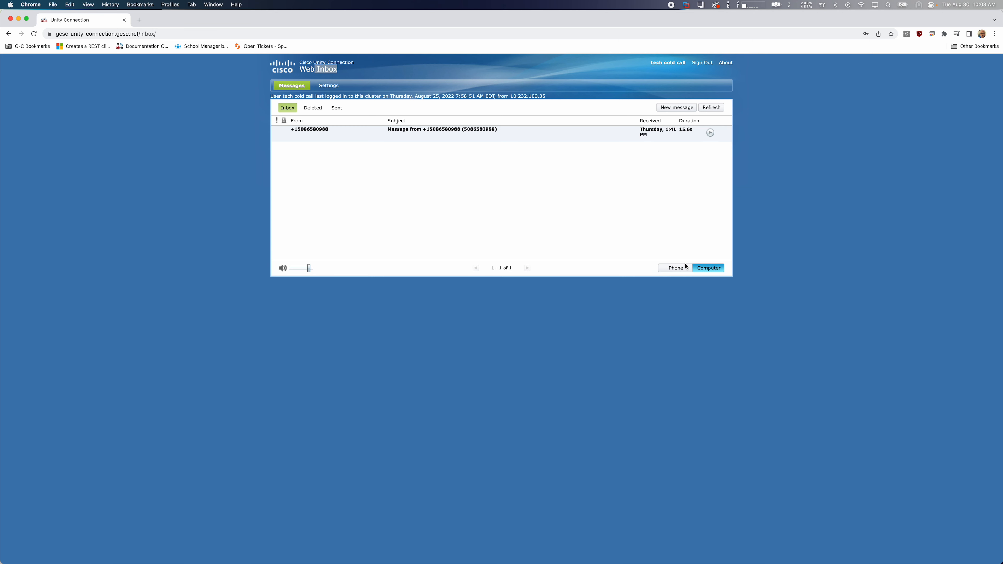
Switch message playback to Phone to show its number field, then set it back to Computer
{"action": "left_click", "coordinate": [681, 271]}
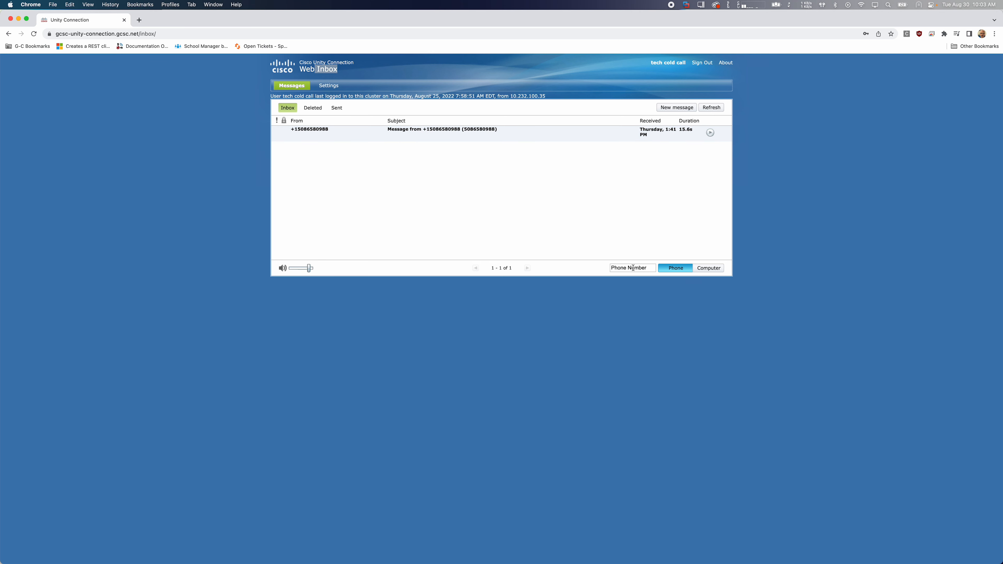
{"action": "left_click", "coordinate": [710, 268]}
{"action": "left_click", "coordinate": [673, 268]}
{"action": "left_click", "coordinate": [647, 268]}
{"action": "left_click", "coordinate": [706, 270]}
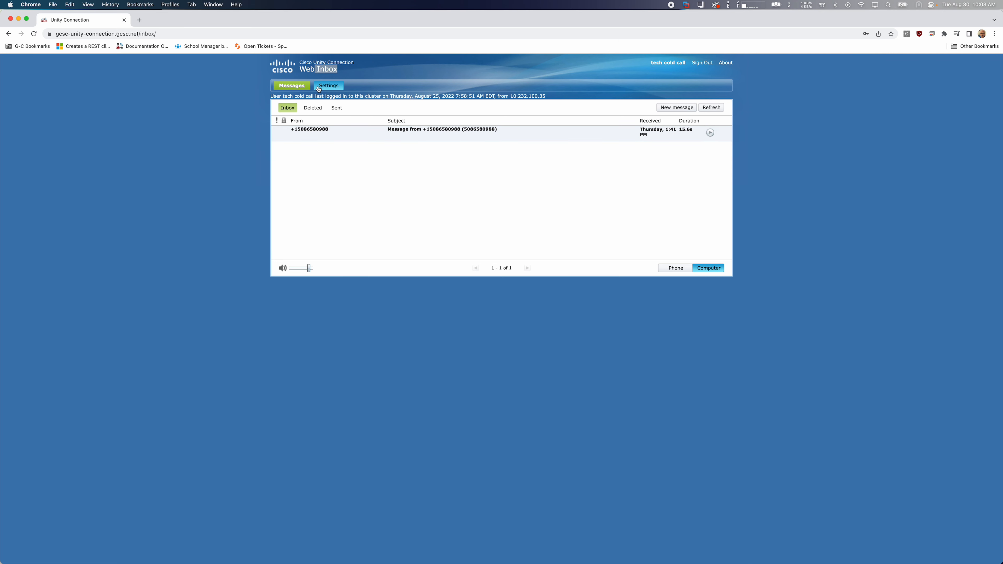
Open the mailbox settings, look over the password and preference options, and view the Standard greeting
{"action": "left_click", "coordinate": [344, 80]}
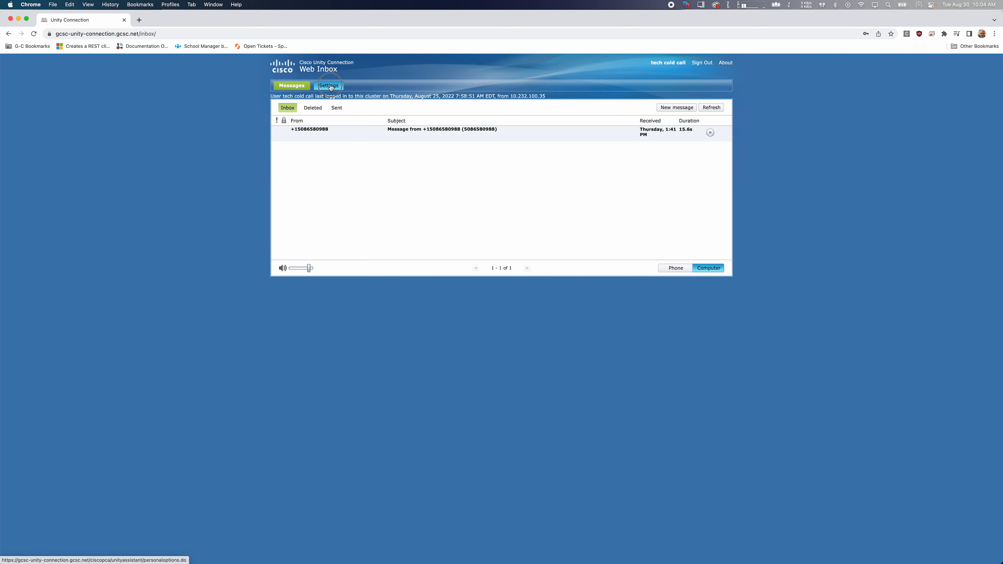
{"action": "left_click", "coordinate": [332, 87]}
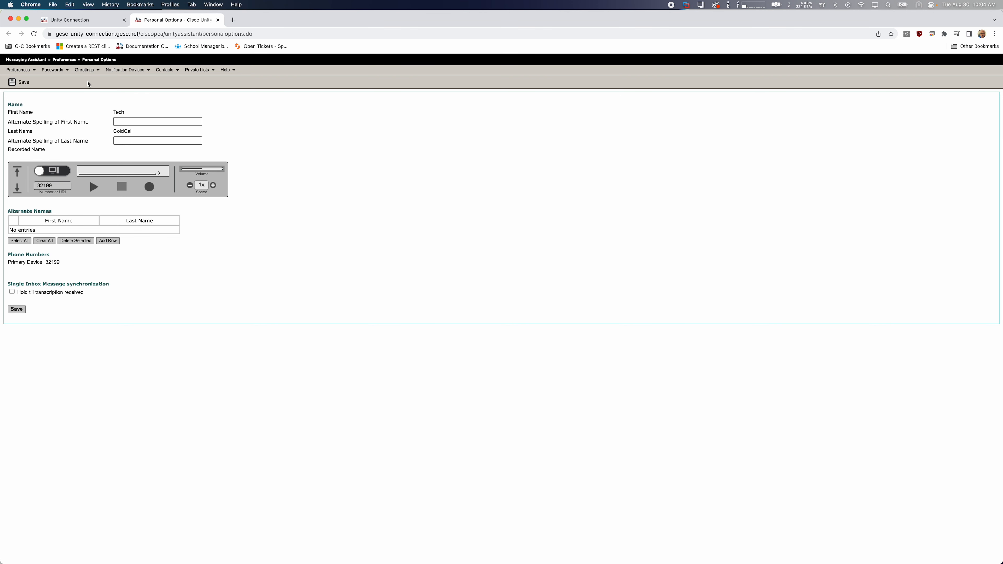
{"action": "left_click", "coordinate": [55, 72]}
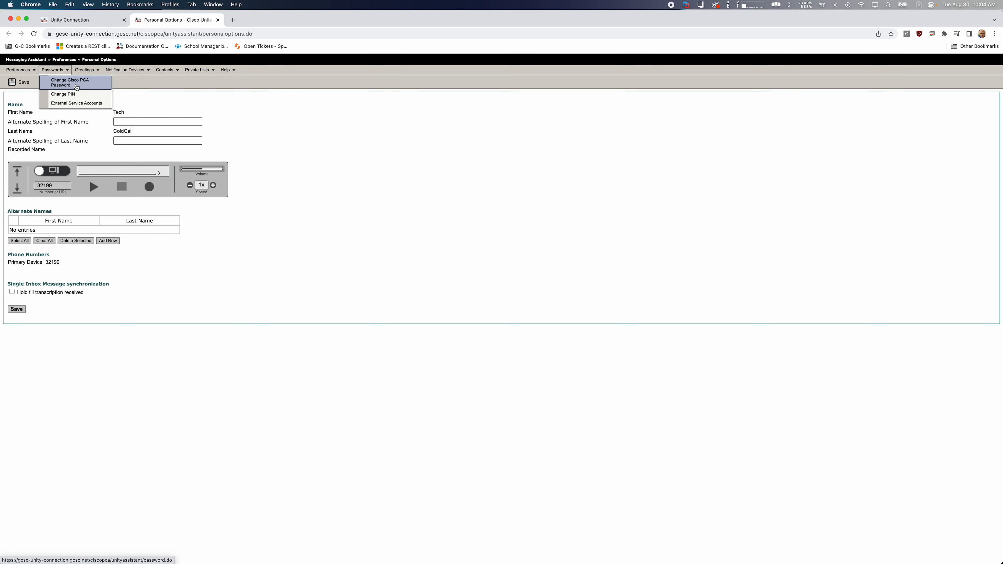
{"action": "mouse_move", "coordinate": [22, 70]}
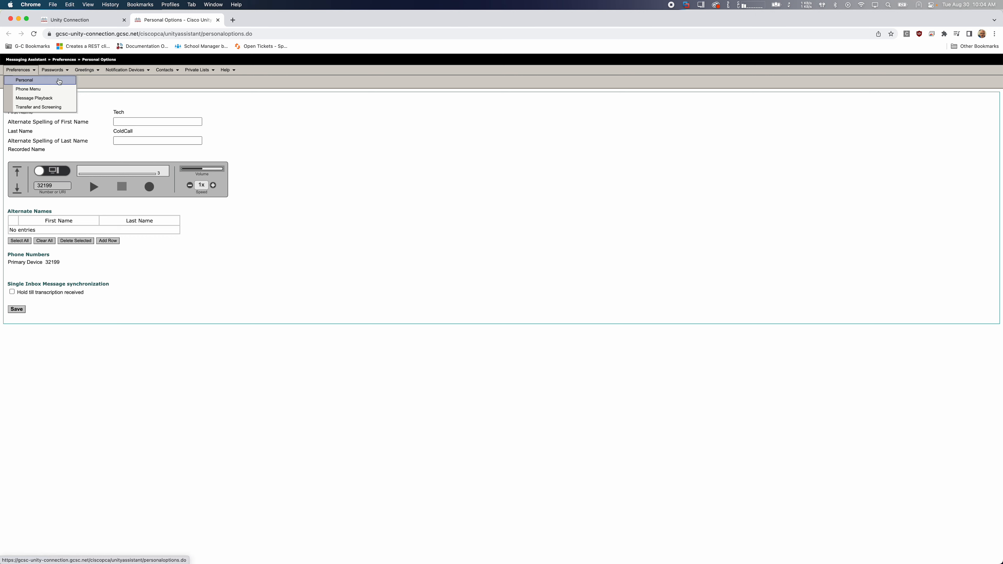
{"action": "left_click", "coordinate": [99, 81]}
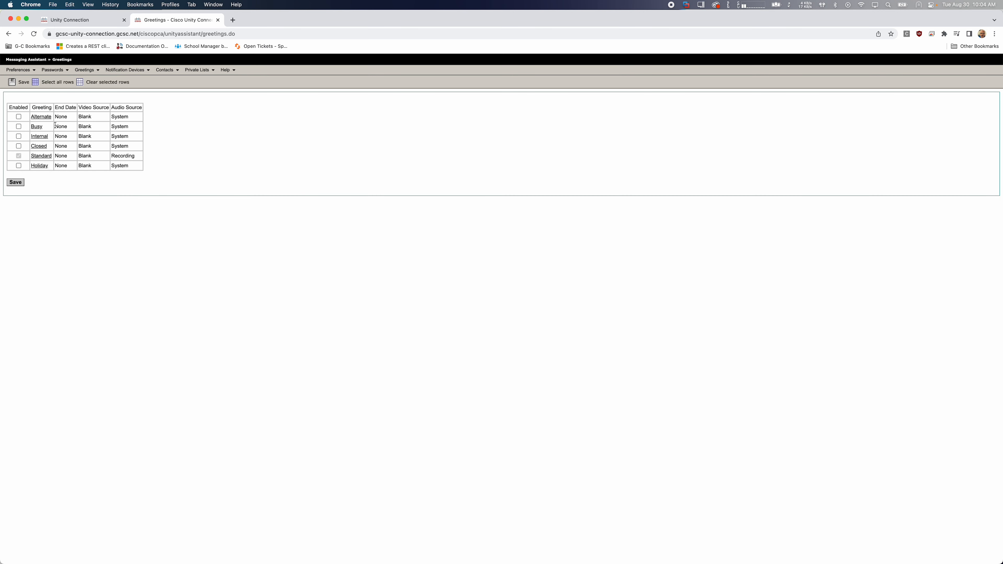
{"action": "left_click", "coordinate": [43, 158]}
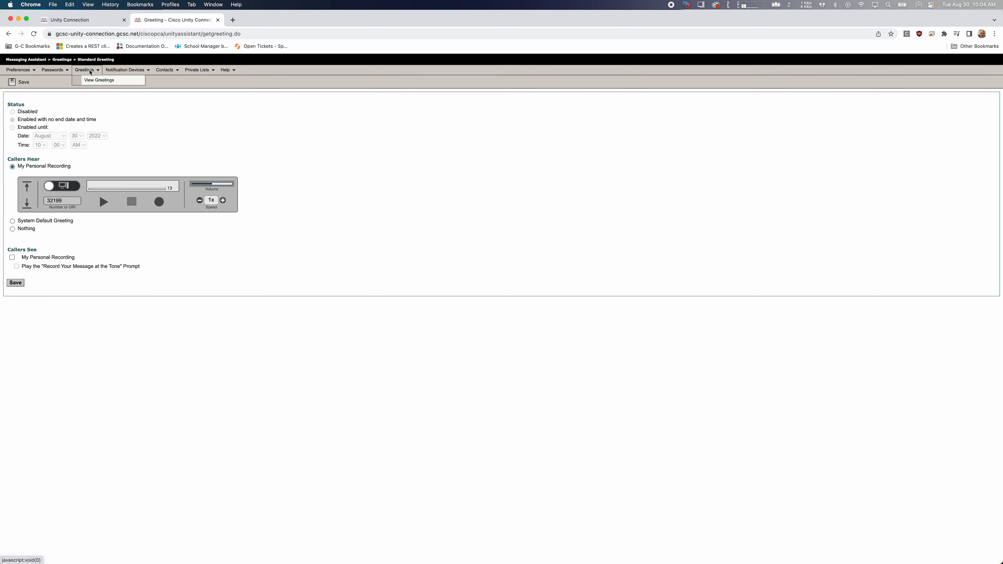
Open the Alternate greeting from the greetings list and examine its enabled-status and end-date options
{"action": "left_click", "coordinate": [91, 82]}
{"action": "left_click", "coordinate": [44, 117]}
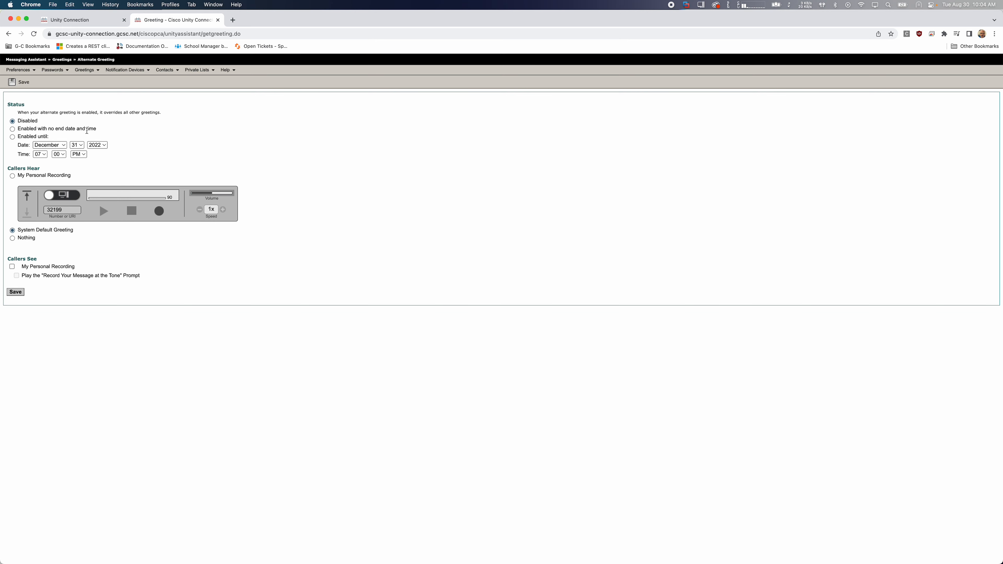
{"action": "left_click_drag", "start_coordinate": [99, 129], "coordinate": [14, 137]}
{"action": "left_click", "coordinate": [47, 137]}
{"action": "left_click", "coordinate": [87, 173]}
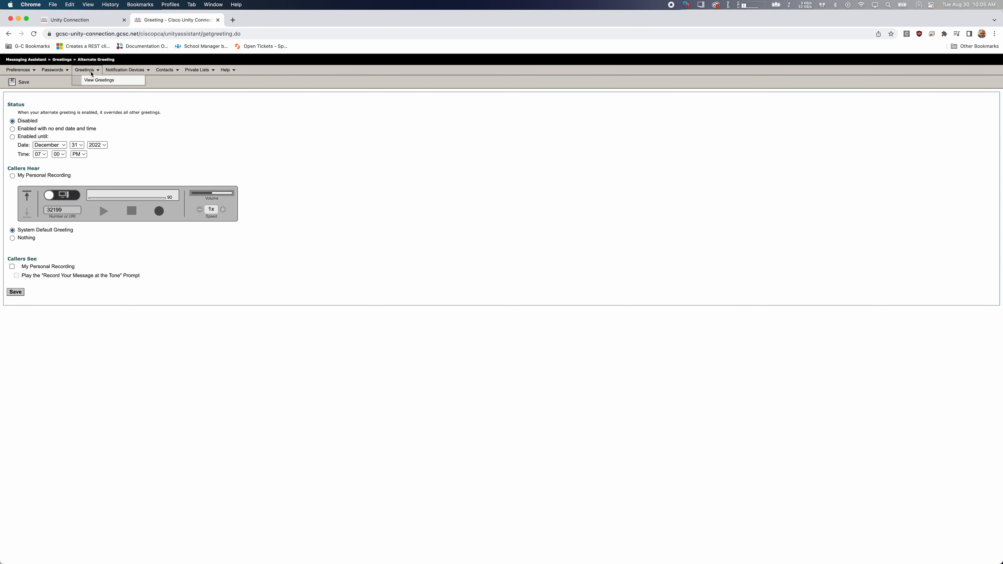
Open the HTML notification device from the notification devices list and check its recipient e-mail address
{"action": "mouse_move", "coordinate": [124, 77]}
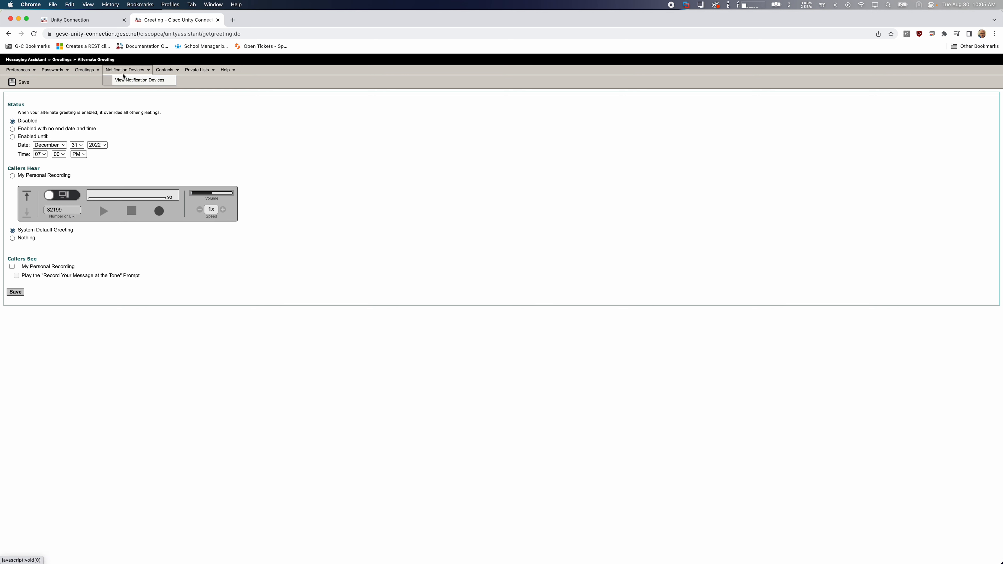
{"action": "left_click", "coordinate": [127, 81]}
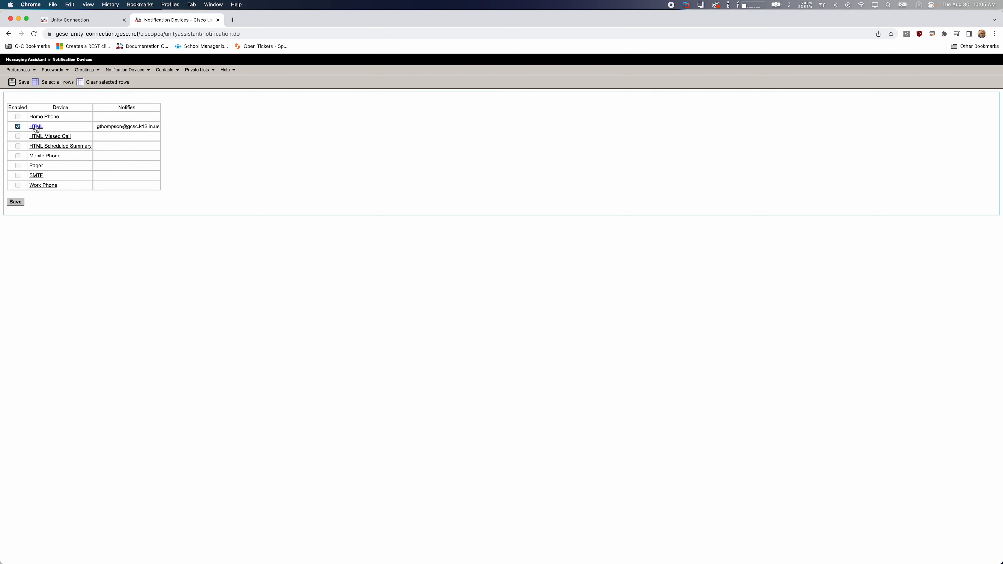
{"action": "left_click_drag", "start_coordinate": [94, 126], "coordinate": [166, 130]}
{"action": "left_click", "coordinate": [128, 107]}
{"action": "left_click", "coordinate": [37, 127]}
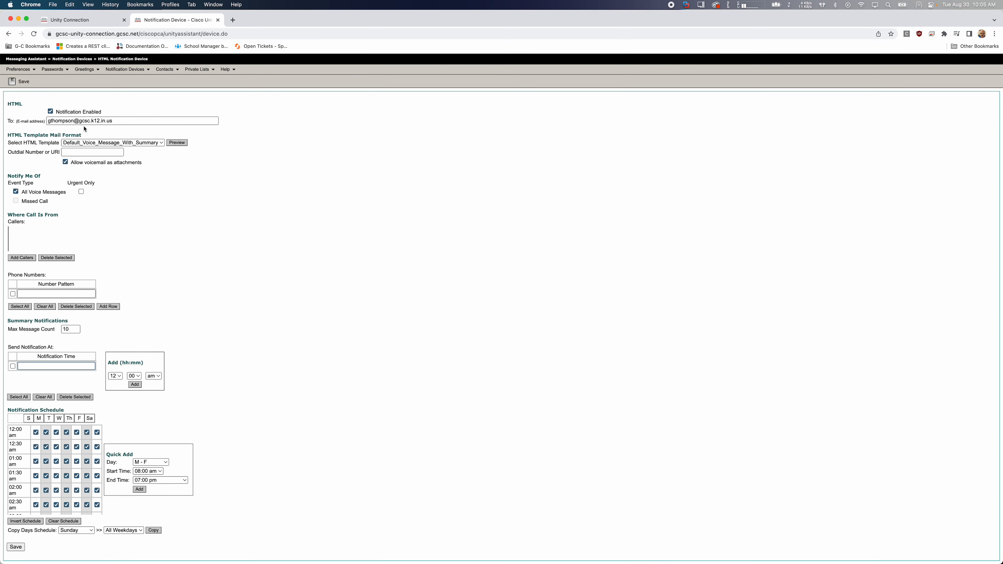
{"action": "left_click", "coordinate": [126, 120]}
{"action": "left_click", "coordinate": [141, 201]}
Look over the available HTML templates and preview Default_Voice_Message_With_Summary, closing the preview when done
{"action": "left_click", "coordinate": [117, 141]}
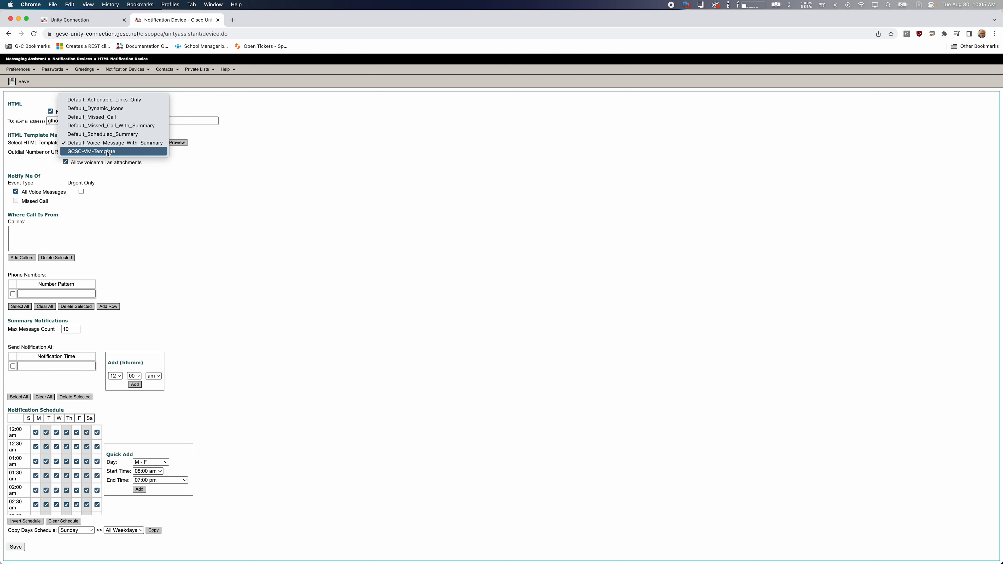
{"action": "left_click", "coordinate": [123, 193]}
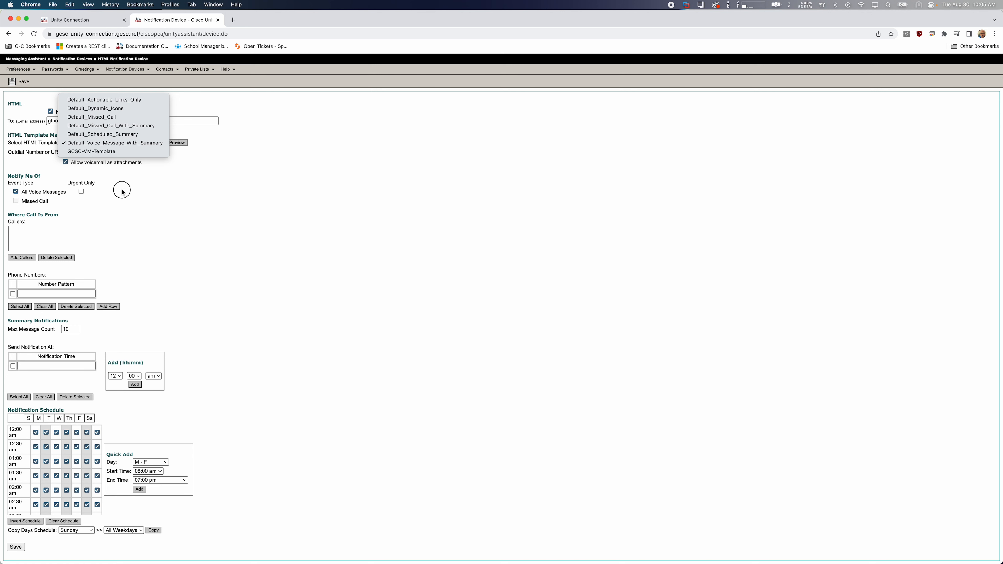
{"action": "left_click", "coordinate": [174, 143]}
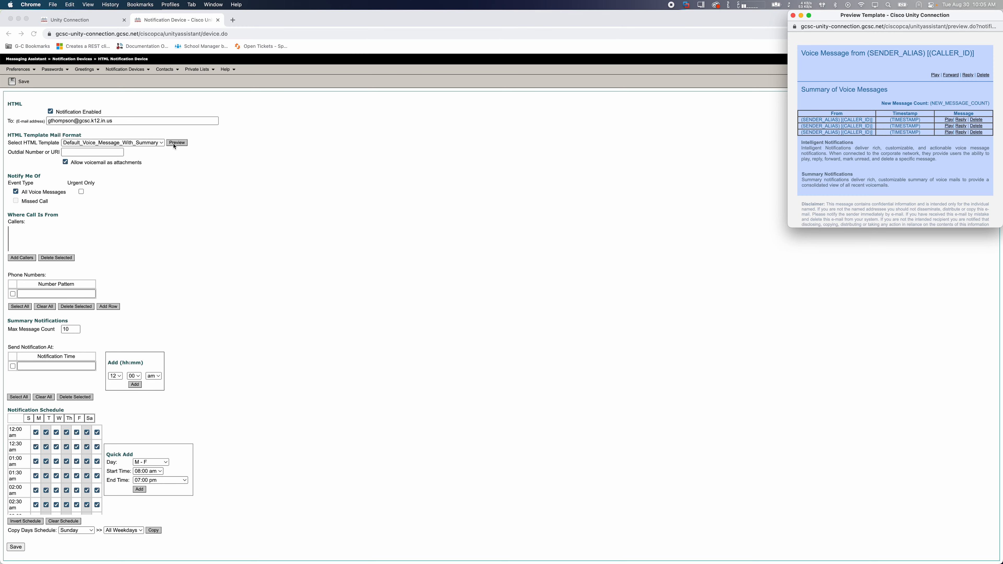
{"action": "left_click_drag", "start_coordinate": [871, 18], "coordinate": [501, 67]}
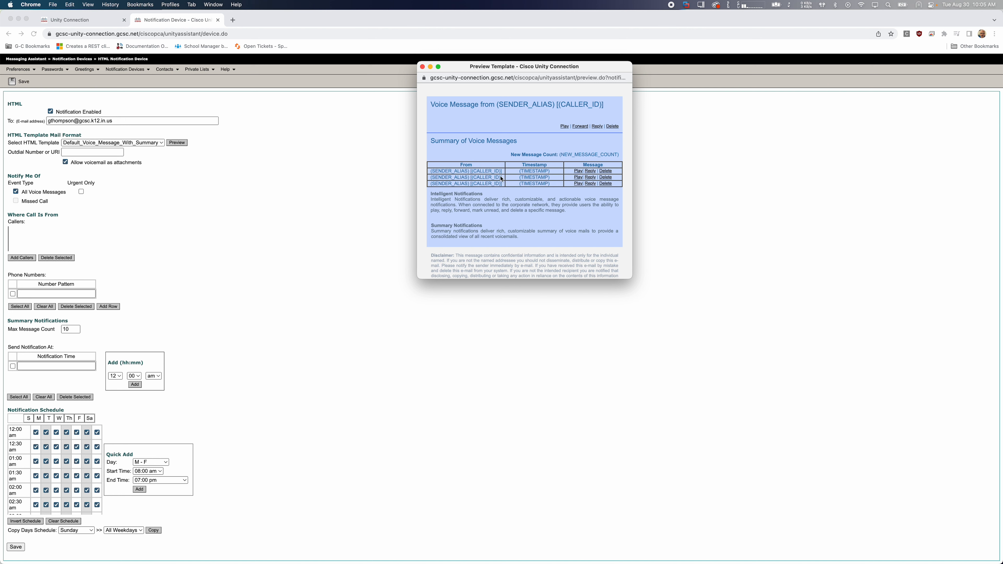
{"action": "left_click", "coordinate": [423, 67]}
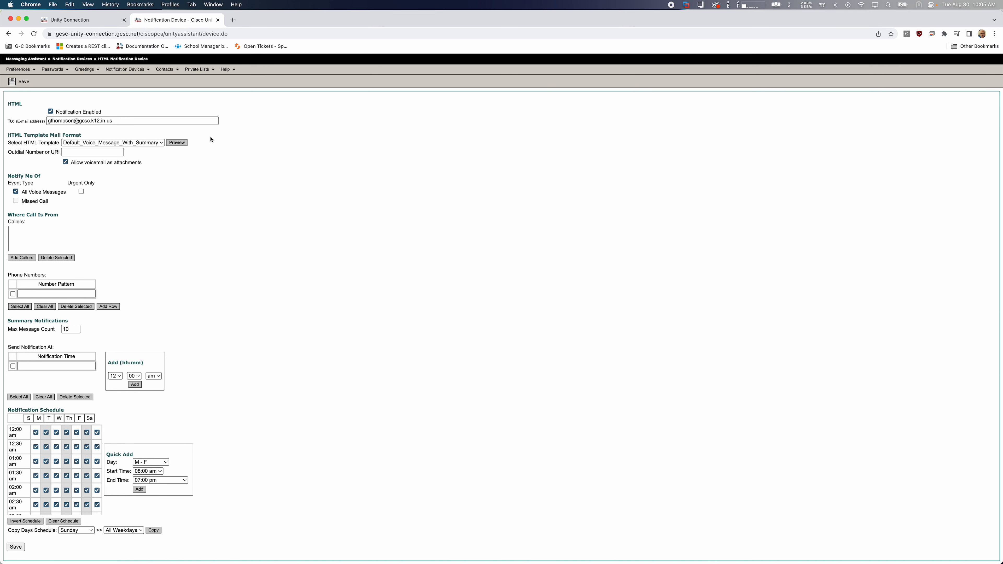
Select and preview the GCSC-VM-Template, then set the HTML template back to Default_Voice_Message_With_Summary
{"action": "left_click", "coordinate": [138, 145]}
{"action": "left_click", "coordinate": [138, 152]}
{"action": "left_click", "coordinate": [176, 143]}
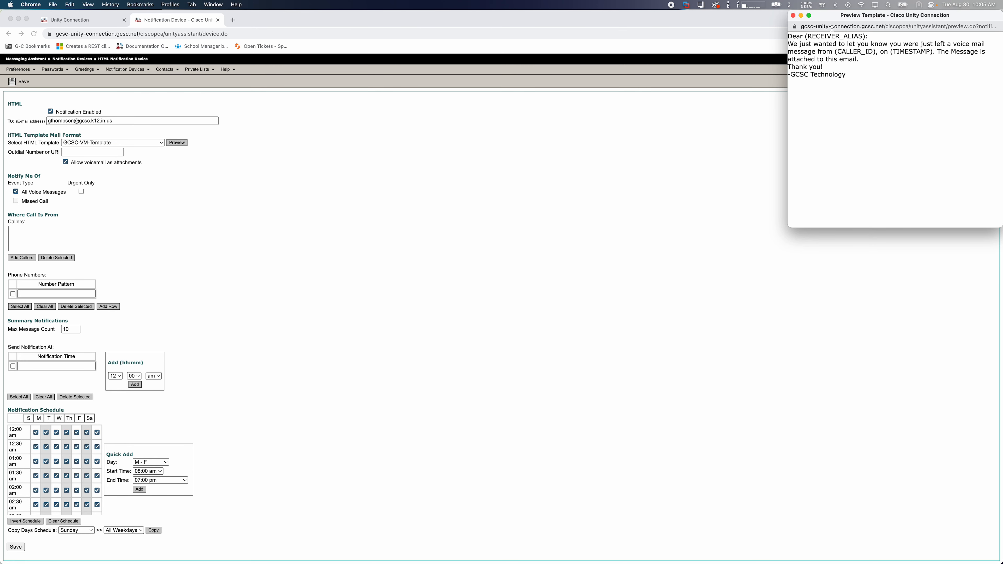
{"action": "left_click_drag", "start_coordinate": [834, 19], "coordinate": [409, 129]}
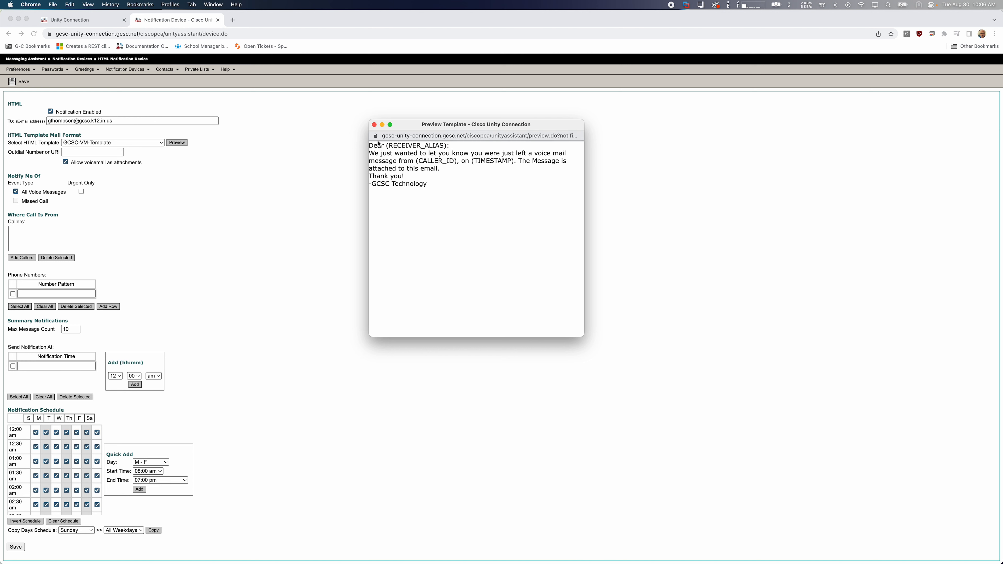
{"action": "left_click", "coordinate": [374, 124]}
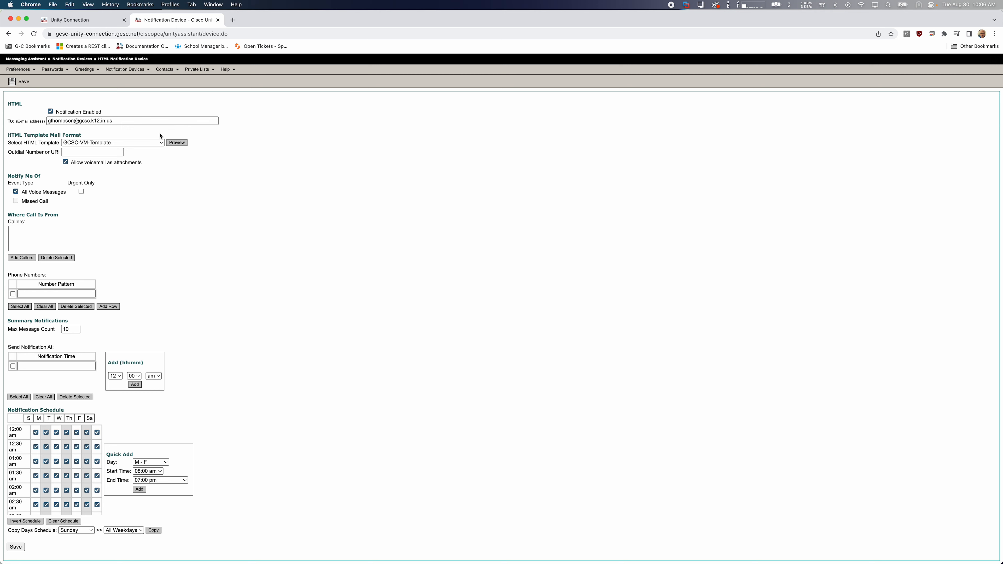
{"action": "left_click", "coordinate": [132, 143]}
{"action": "left_click", "coordinate": [126, 134]}
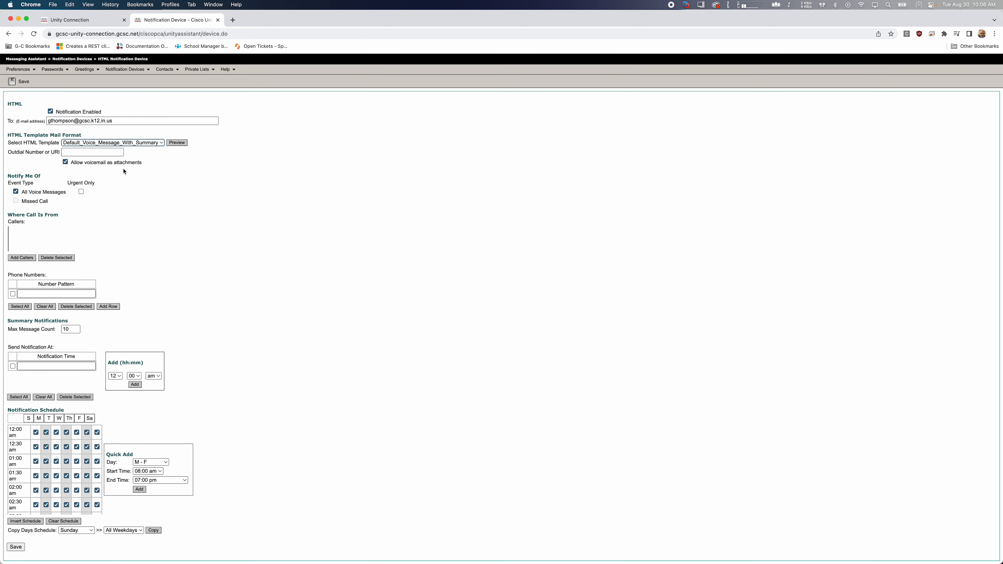
Examine the voicemail attachment option, the All Voice Messages event type and the notification schedule's time slots
{"action": "left_click_drag", "start_coordinate": [75, 162], "coordinate": [150, 164]}
{"action": "left_click", "coordinate": [148, 164]}
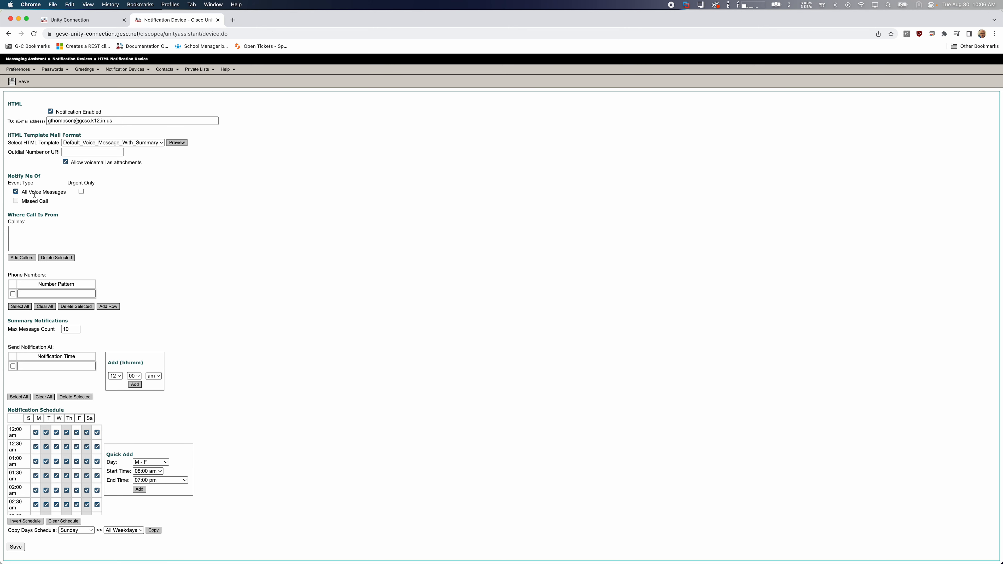
{"action": "left_click_drag", "start_coordinate": [72, 193], "coordinate": [28, 191]}
{"action": "left_click", "coordinate": [150, 250]}
{"action": "scroll", "coordinate": [62, 459], "scroll_direction": "down", "scroll_amount": 5}
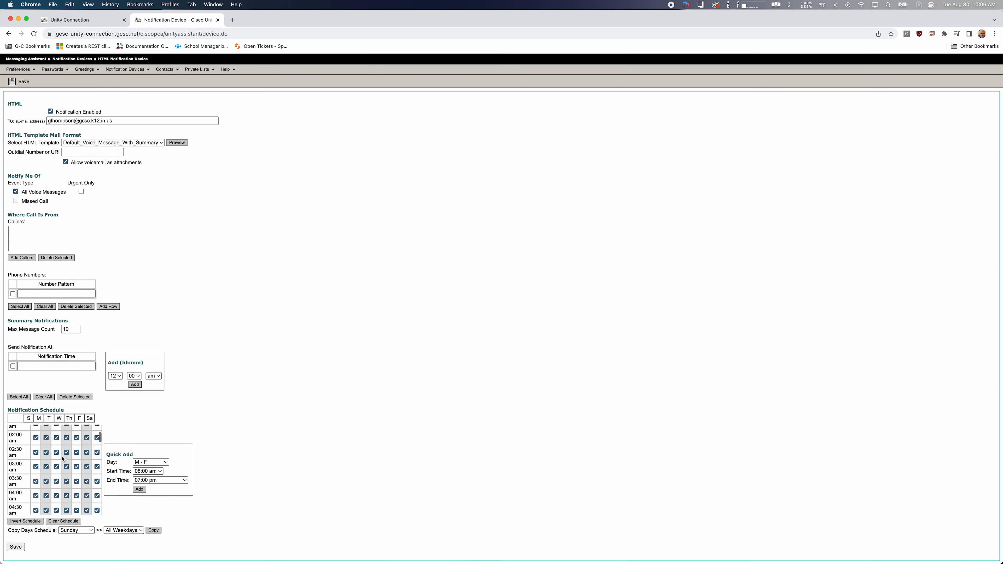
{"action": "scroll", "coordinate": [62, 459], "scroll_direction": "up", "scroll_amount": 3}
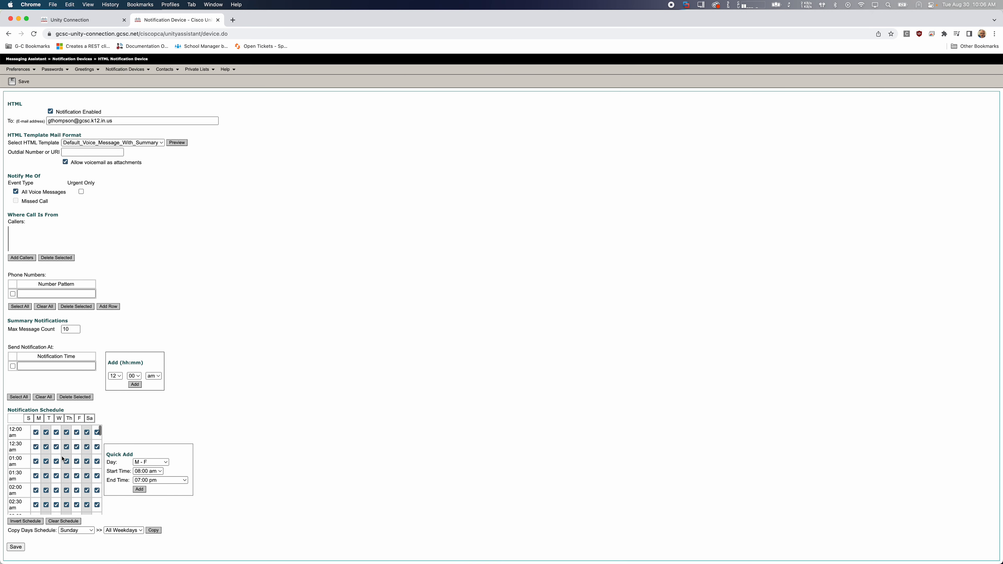
{"action": "scroll", "coordinate": [62, 459], "scroll_direction": "down", "scroll_amount": 20}
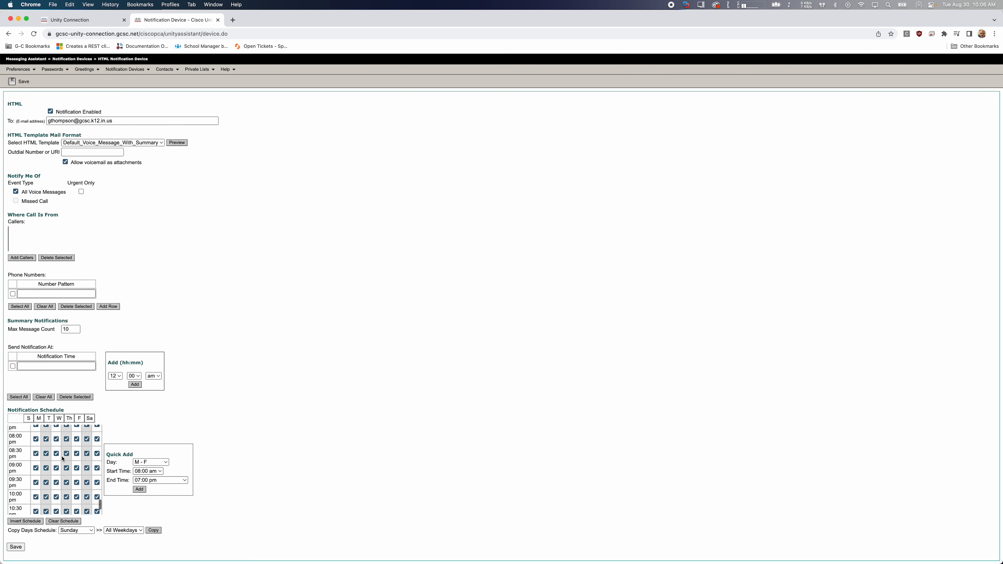
Review the notification schedule's time slots and clear the whole schedule
{"action": "scroll", "coordinate": [62, 459], "scroll_direction": "up", "scroll_amount": 20}
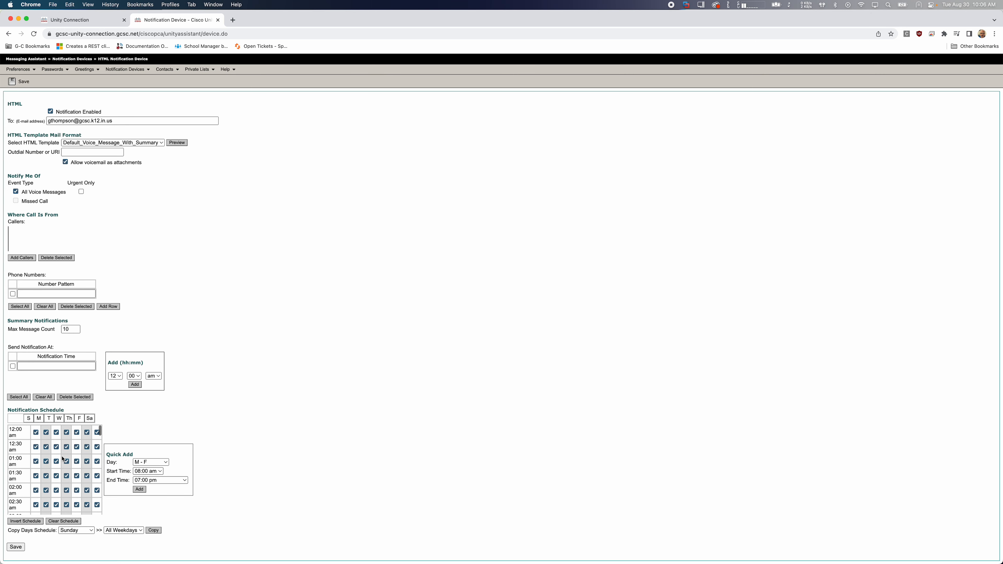
{"action": "scroll", "coordinate": [62, 459], "scroll_direction": "down", "scroll_amount": 20}
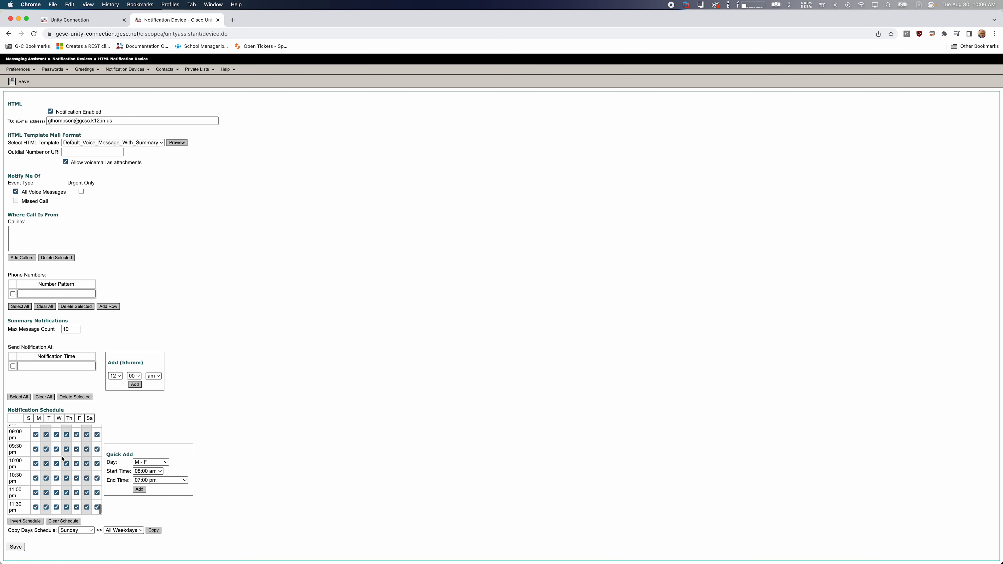
{"action": "scroll", "coordinate": [62, 459], "scroll_direction": "up", "scroll_amount": 20}
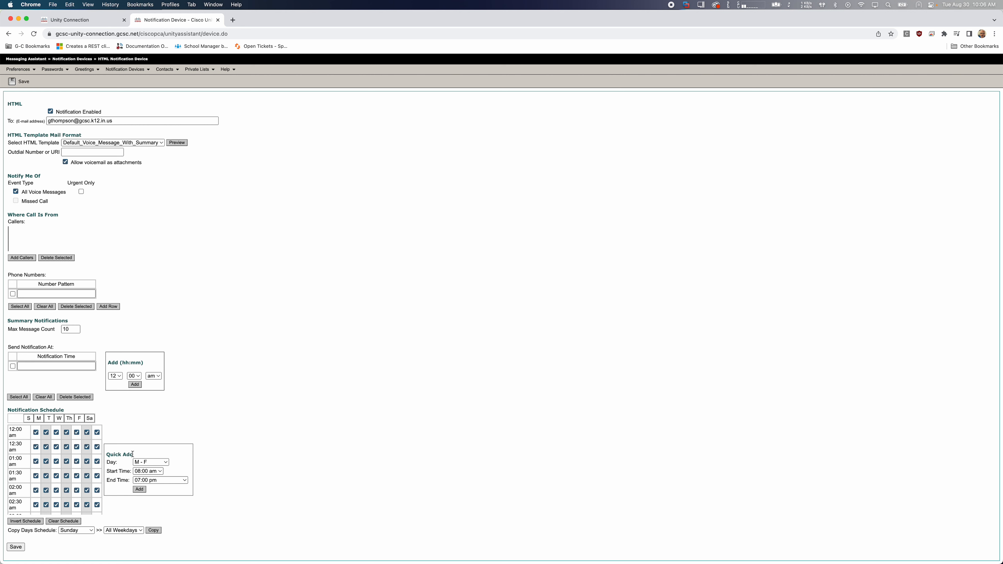
{"action": "left_click", "coordinate": [62, 522]}
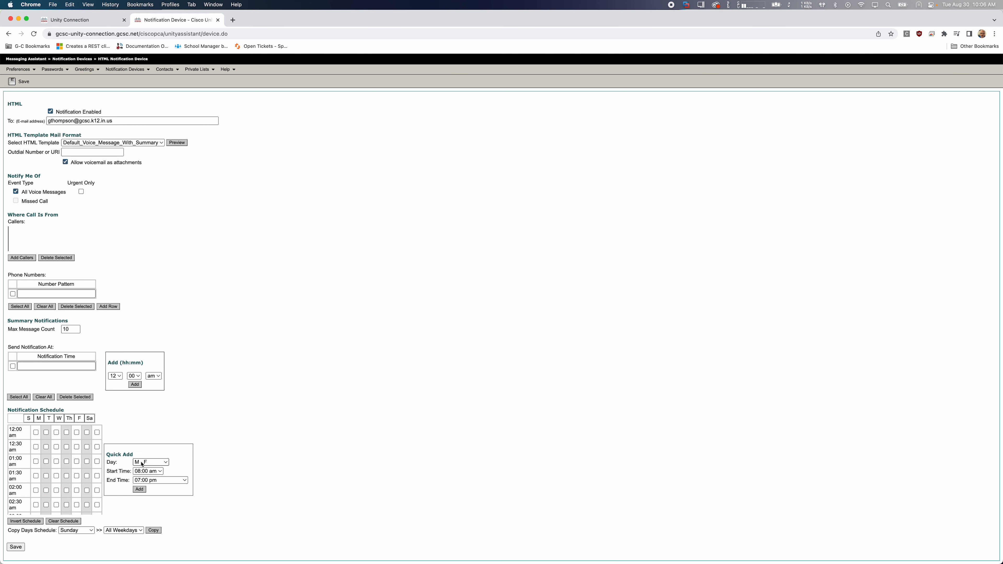
Quick-add Monday to Friday to the notification schedule from 12:00 am to 12:00 am (next day) and check the resulting slots
{"action": "left_click", "coordinate": [147, 471]}
{"action": "left_click", "coordinate": [152, 334]}
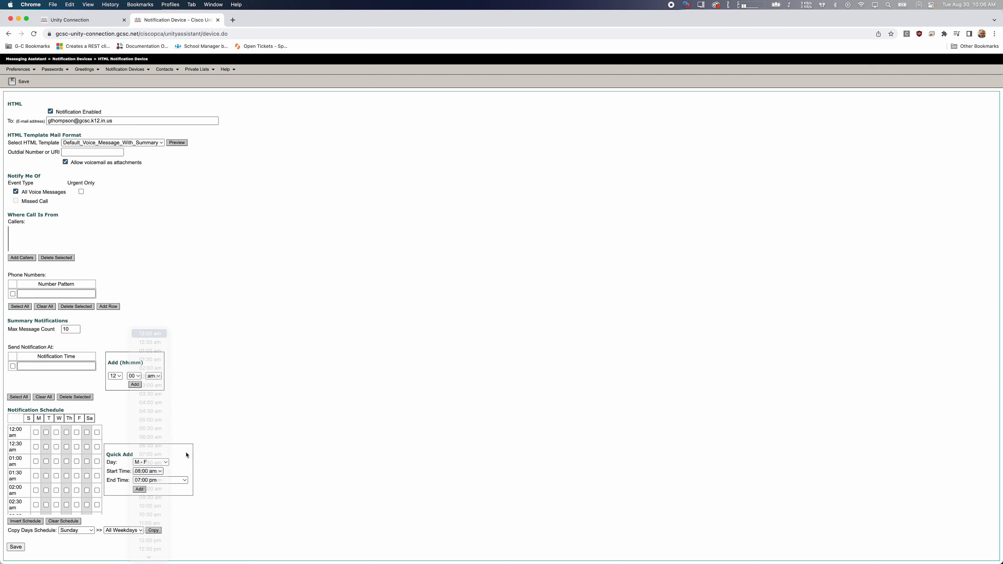
{"action": "left_click", "coordinate": [147, 480]}
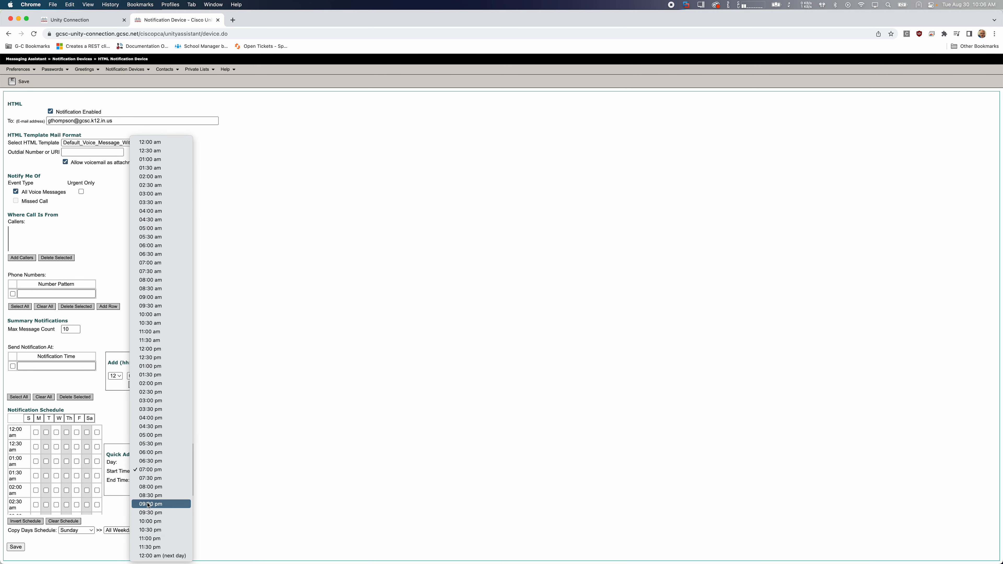
{"action": "left_click", "coordinate": [149, 555]}
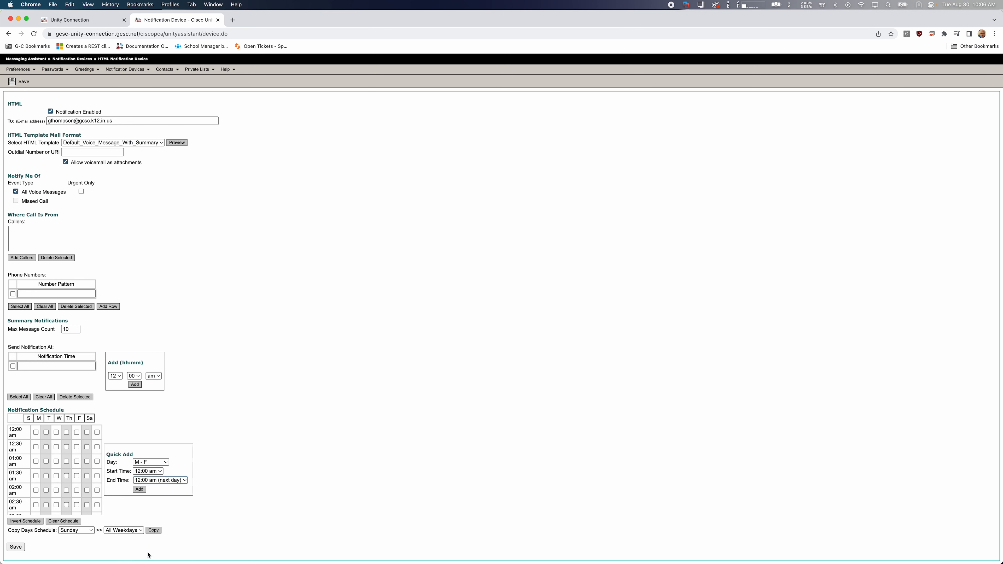
{"action": "left_click", "coordinate": [139, 490]}
{"action": "scroll", "coordinate": [70, 465], "scroll_direction": "down", "scroll_amount": 1}
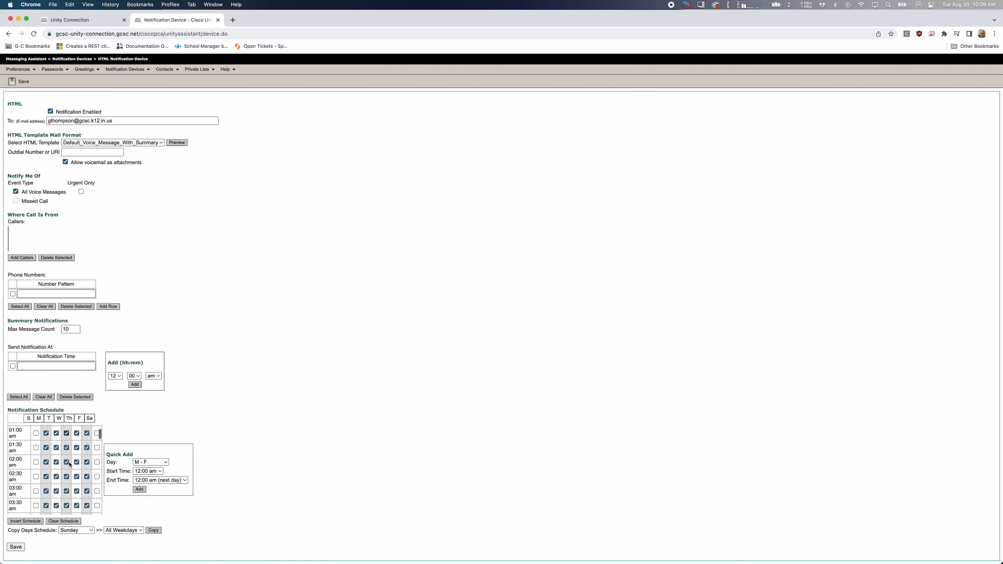
{"action": "scroll", "coordinate": [75, 465], "scroll_direction": "up", "scroll_amount": 2}
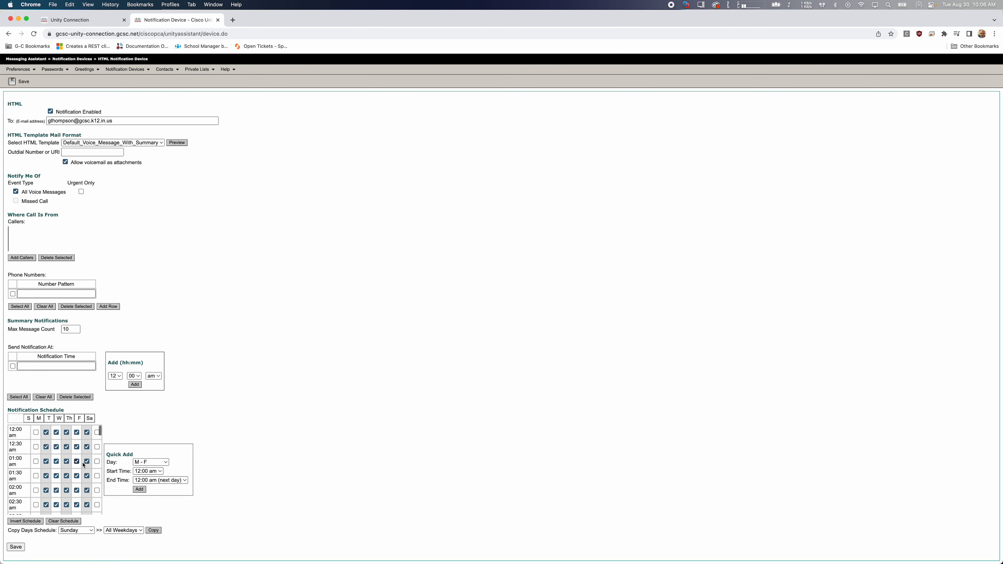
Quick-add Sunday and Saturday from 12:00 am to 12:00 am (next day) and save the notification device
{"action": "left_click", "coordinate": [150, 462]}
{"action": "left_click", "coordinate": [148, 471]}
{"action": "left_click", "coordinate": [145, 490]}
{"action": "left_click", "coordinate": [150, 462]}
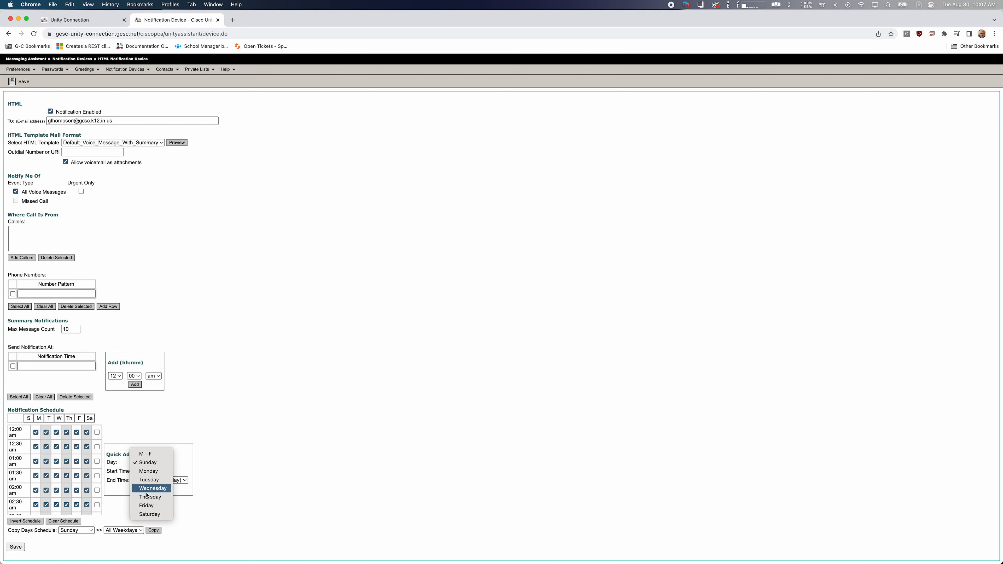
{"action": "left_click", "coordinate": [146, 514]}
{"action": "left_click", "coordinate": [139, 489]}
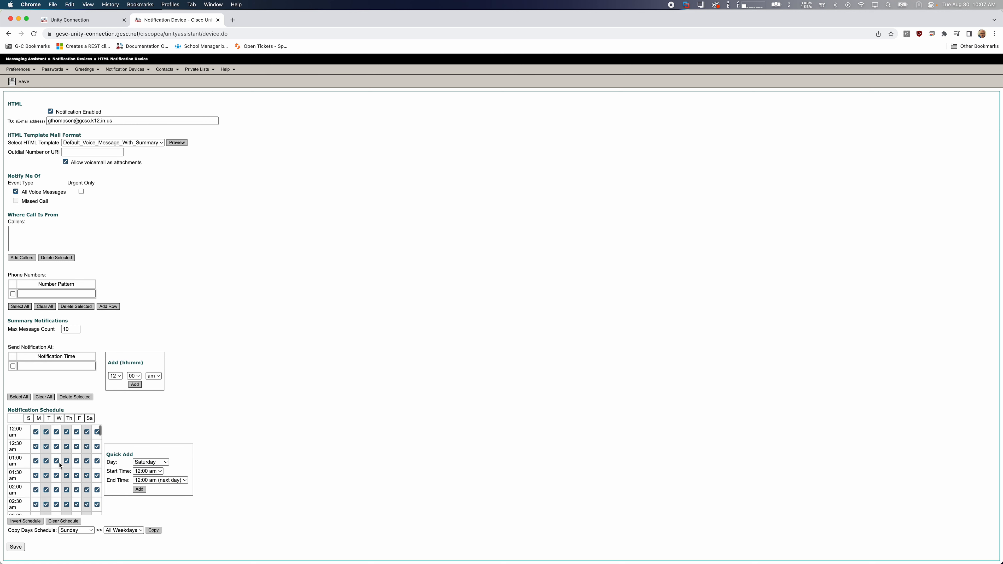
{"action": "left_click", "coordinate": [12, 548]}
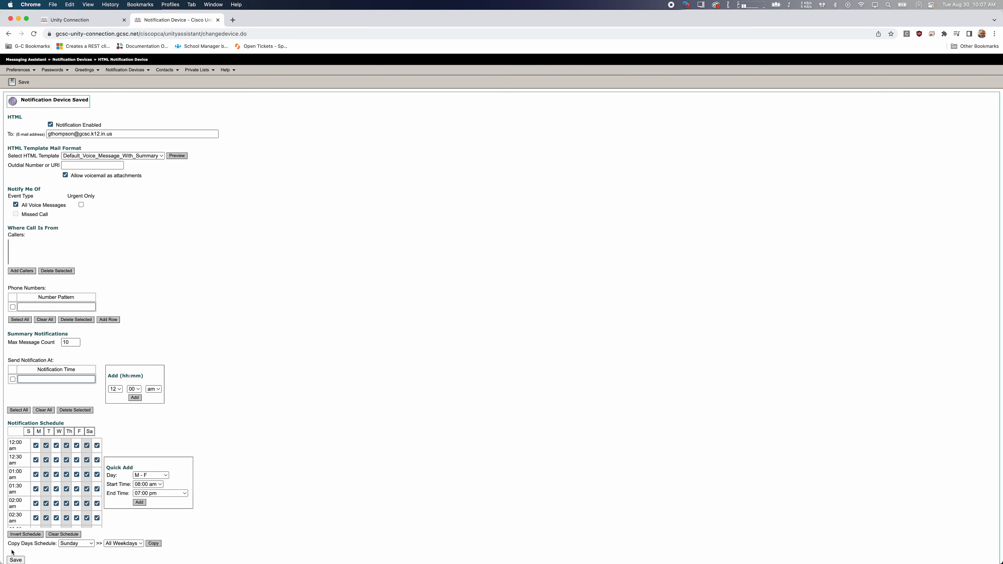
Disable notifications for the HTML device and save, followed by enabling them again and saving once more
{"action": "left_click", "coordinate": [50, 125]}
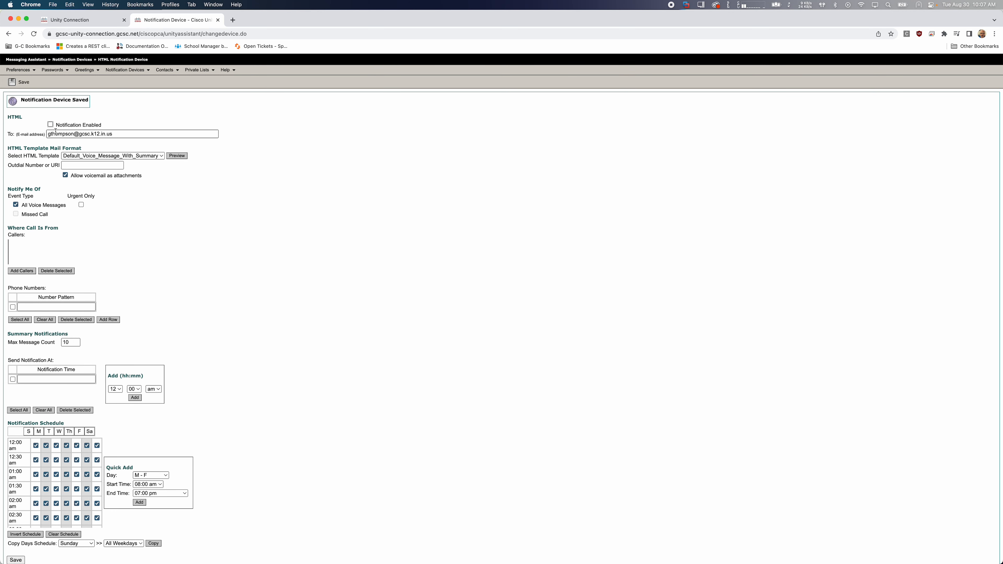
{"action": "scroll", "coordinate": [63, 200], "scroll_direction": "down", "scroll_amount": 1}
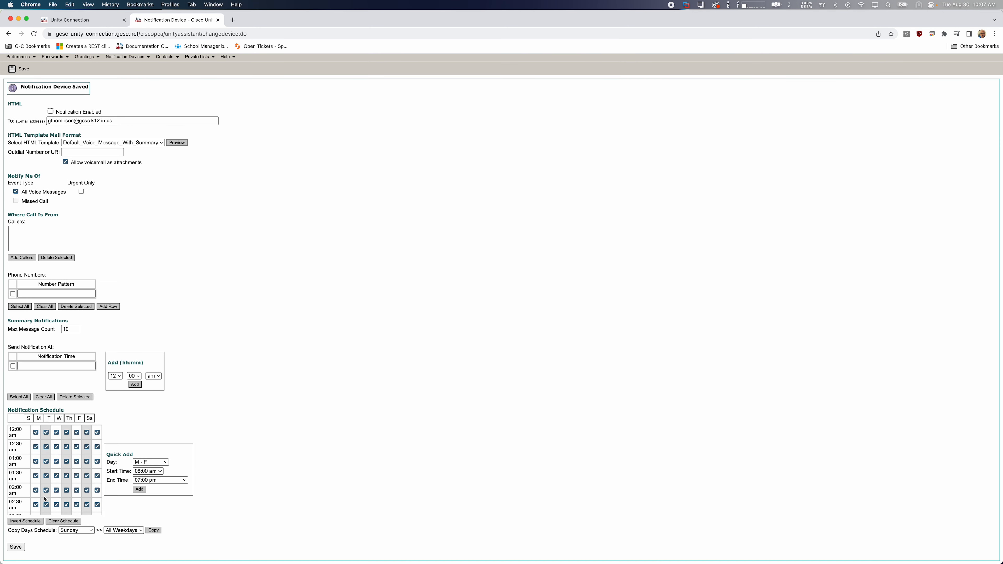
{"action": "left_click", "coordinate": [23, 546]}
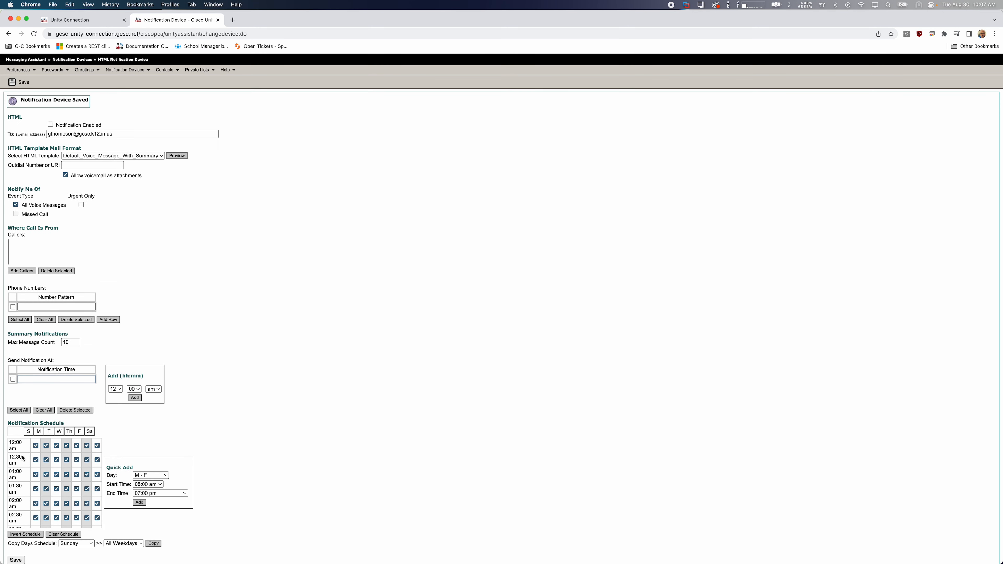
{"action": "left_click", "coordinate": [51, 125]}
{"action": "scroll", "coordinate": [75, 197], "scroll_direction": "down", "scroll_amount": 1}
{"action": "left_click", "coordinate": [15, 547]}
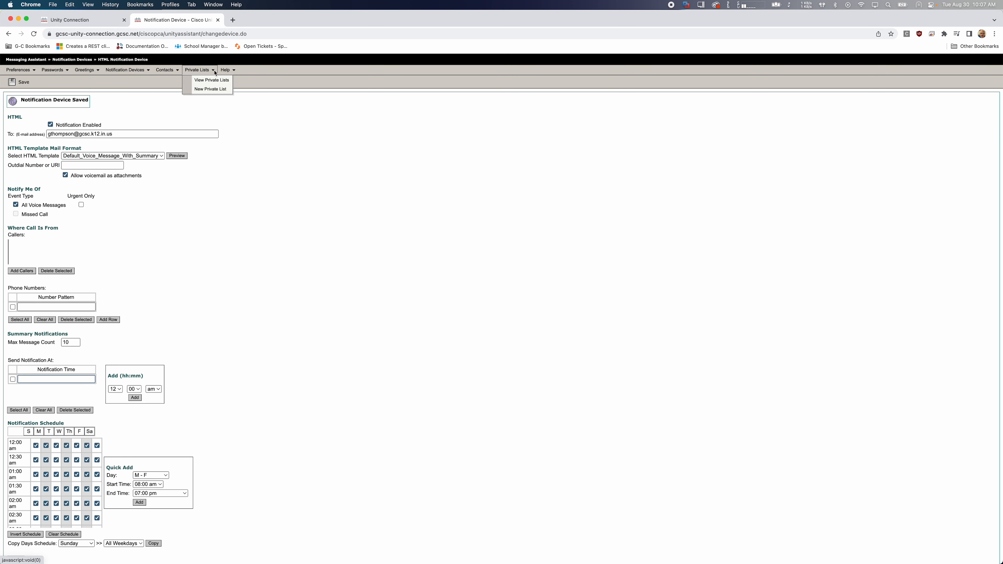
Return to the Web Inbox and delete the voice message received Thursday at 1:41 PM
{"action": "mouse_move", "coordinate": [174, 73]}
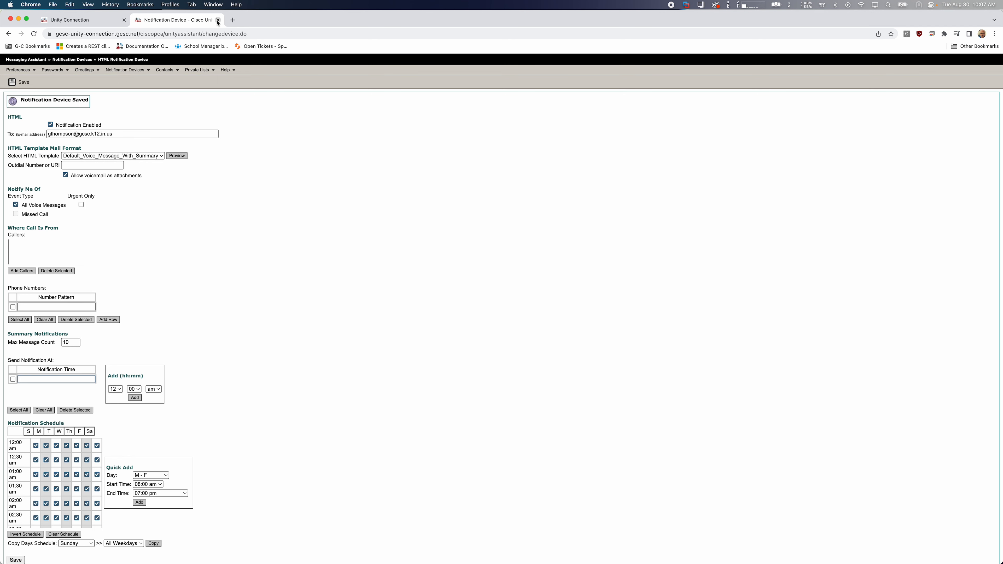
{"action": "left_click", "coordinate": [75, 21]}
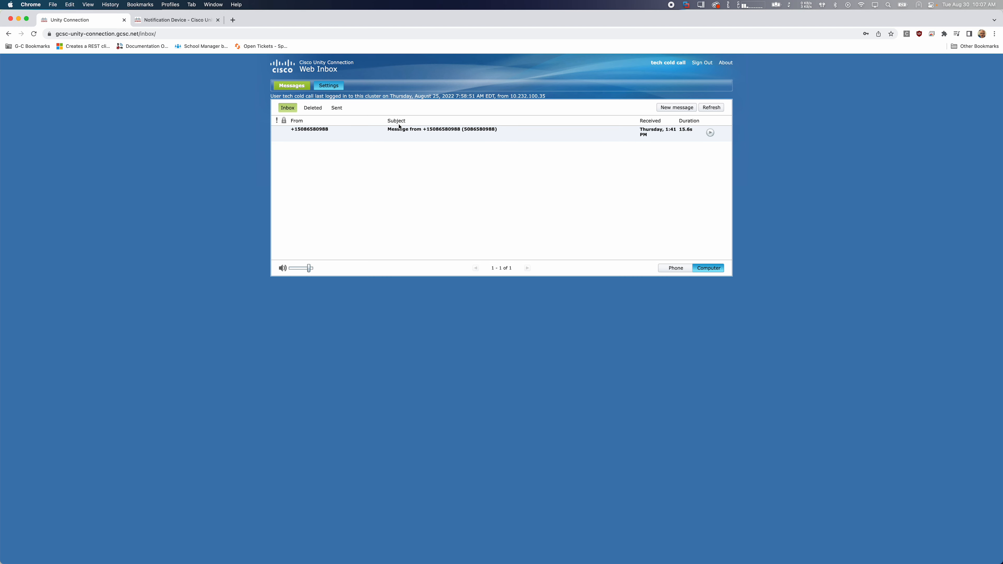
{"action": "left_click", "coordinate": [398, 136]}
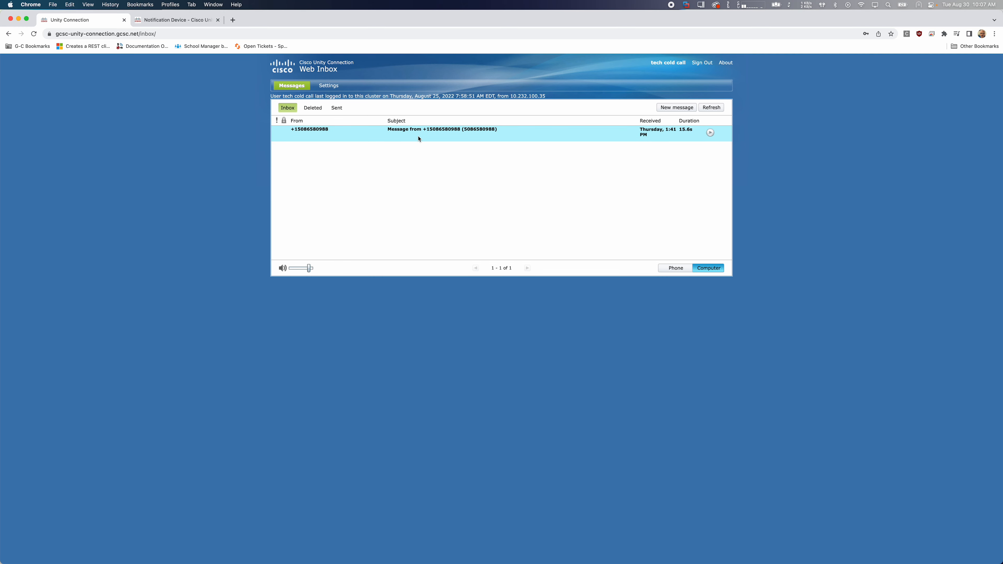
{"action": "left_click", "coordinate": [710, 133]}
{"action": "left_click", "coordinate": [713, 156]}
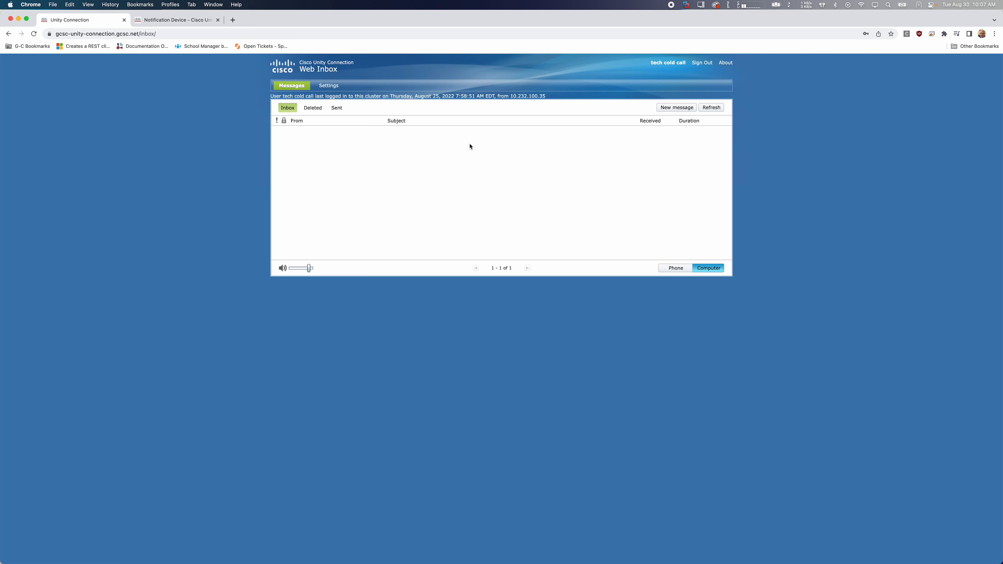